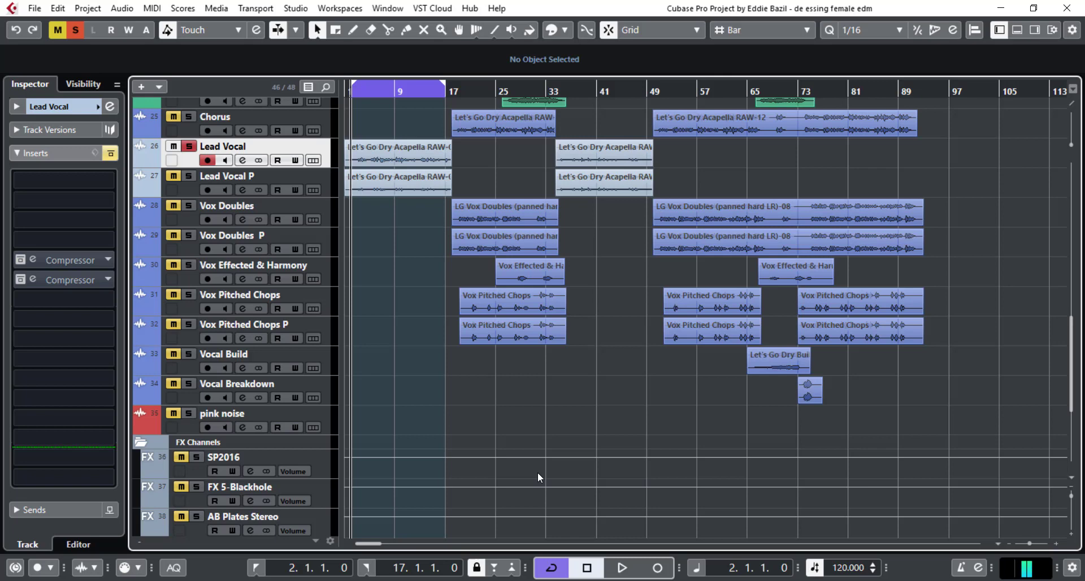
Open the first Lead Vocal Compressor's editor and toggle its Bypass off and back on, leaving it bypassed
{"action": "double_click", "coordinate": [66, 260]}
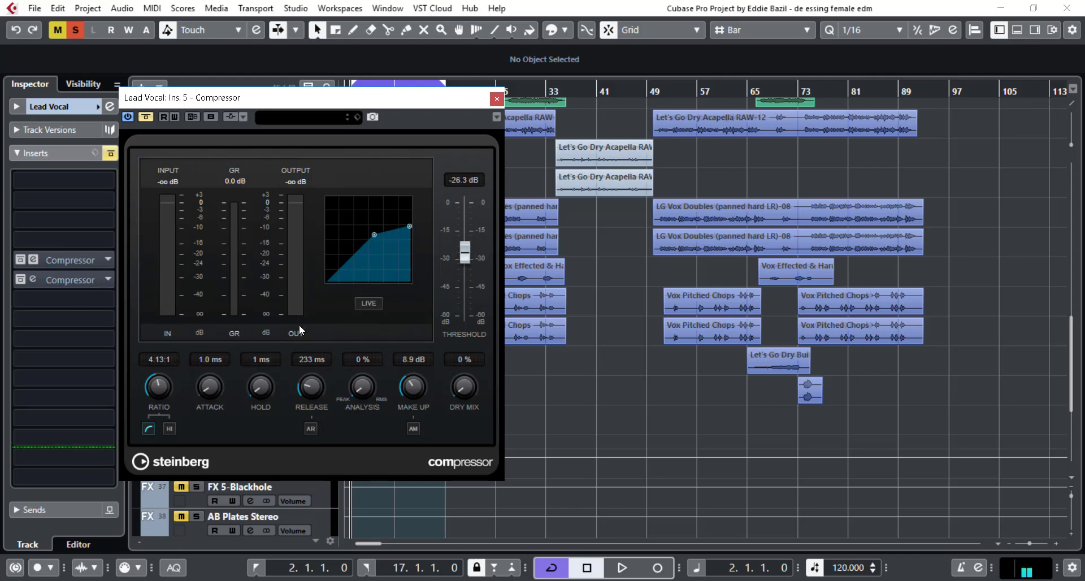
{"action": "left_click", "coordinate": [148, 117]}
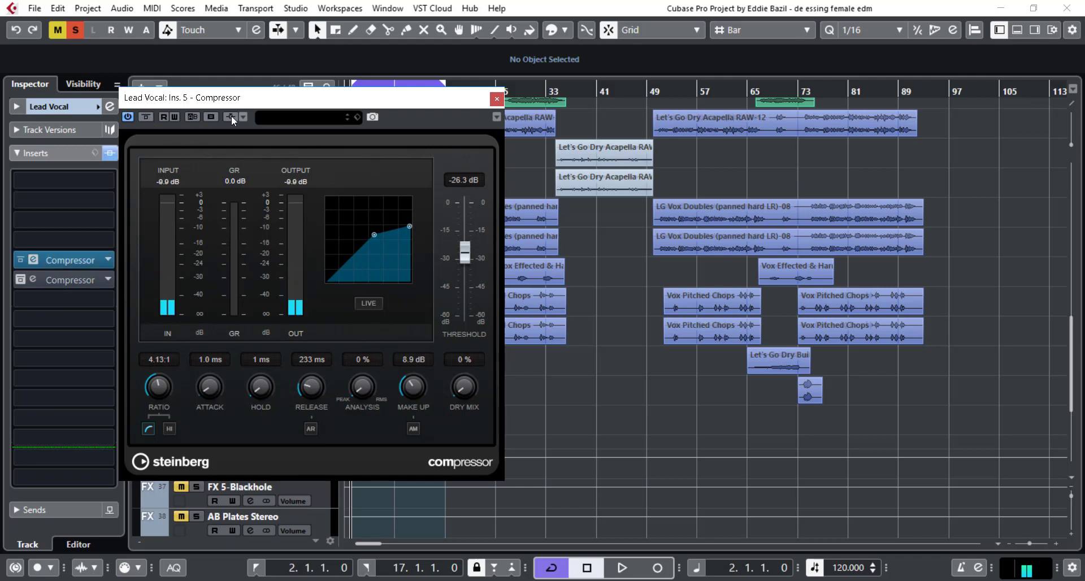
{"action": "left_click", "coordinate": [145, 118]}
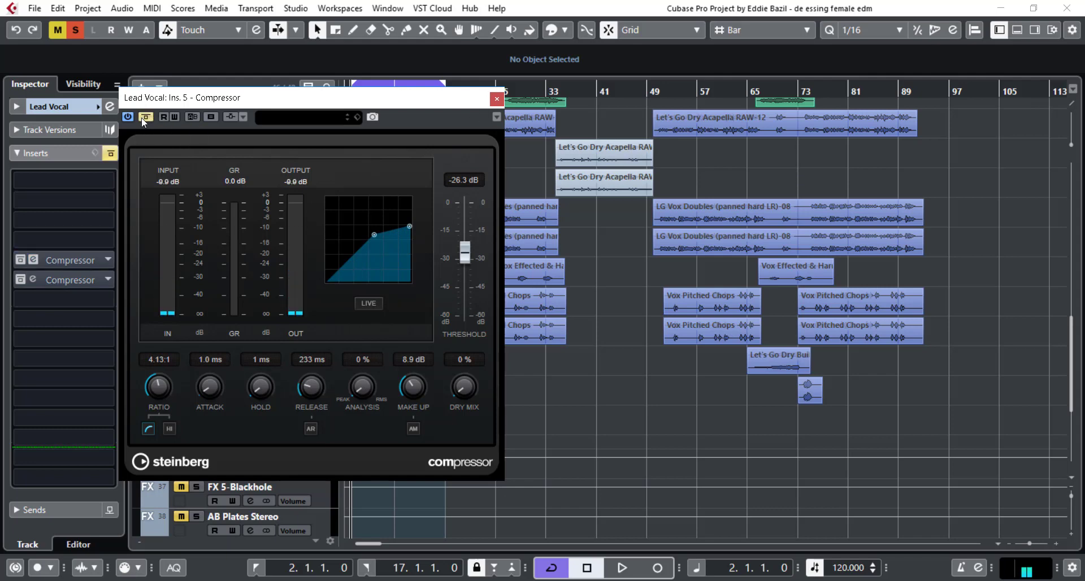
Start playback and reopen the first Compressor editor, moving it further right
{"action": "left_click", "coordinate": [496, 99]}
{"action": "key", "text": "space"}
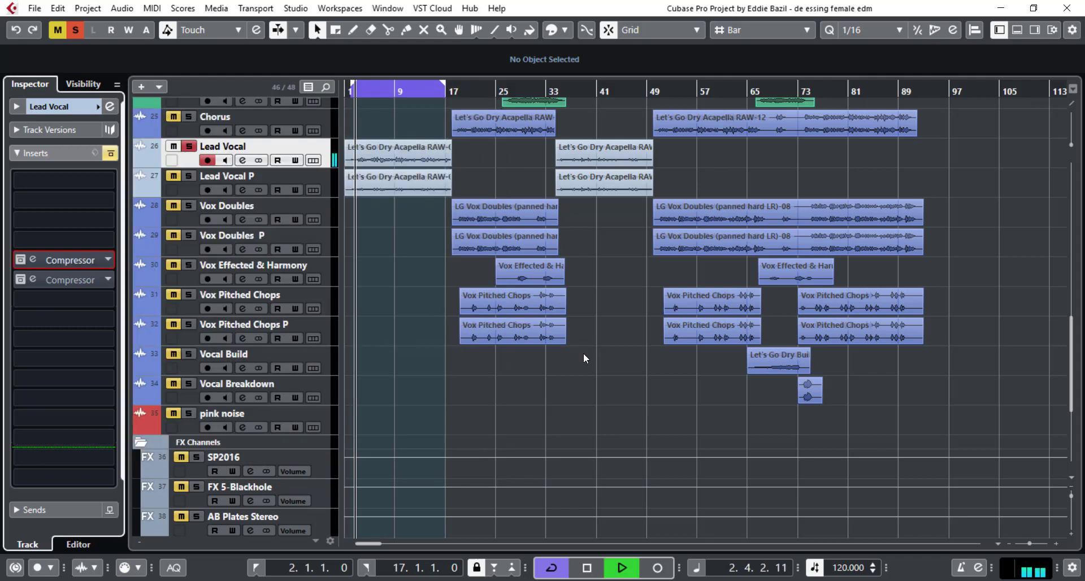
{"action": "left_click", "coordinate": [74, 260]}
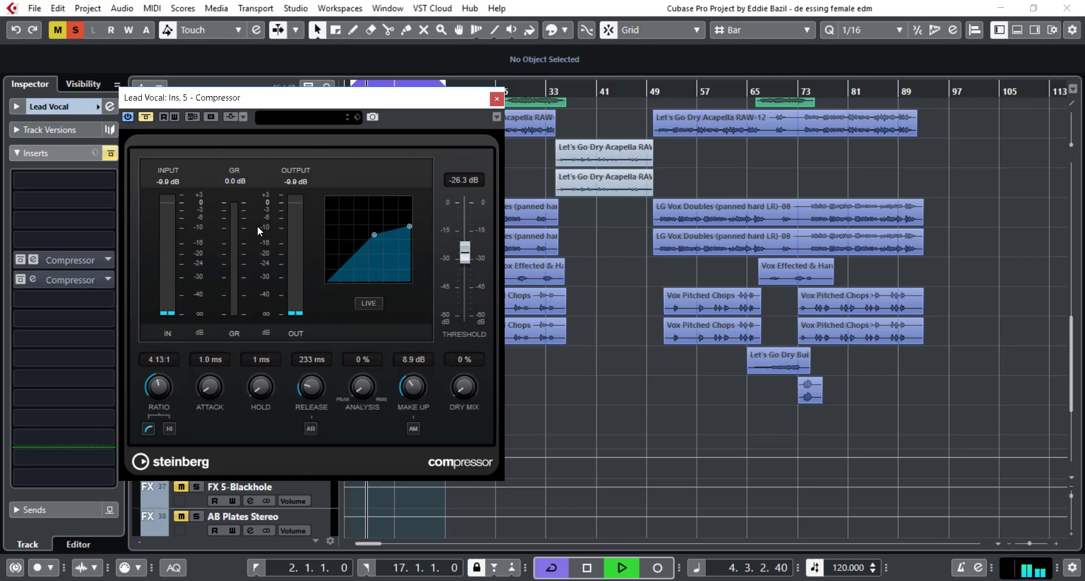
{"action": "left_click_drag", "start_coordinate": [296, 96], "coordinate": [557, 112]}
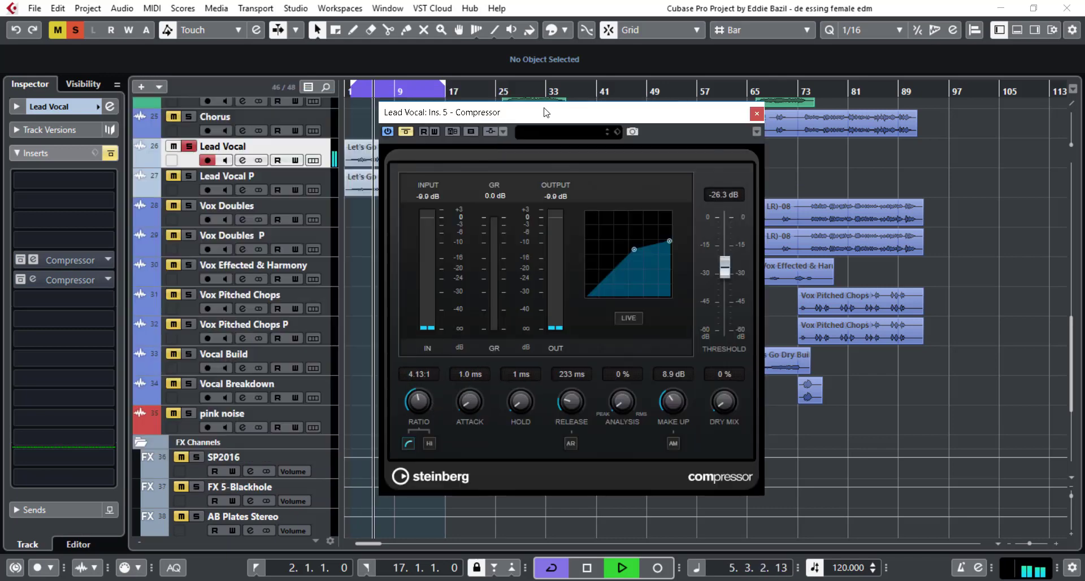
Take the first Compressor out of bypass, stop playback and close its editor
{"action": "left_click", "coordinate": [406, 132]}
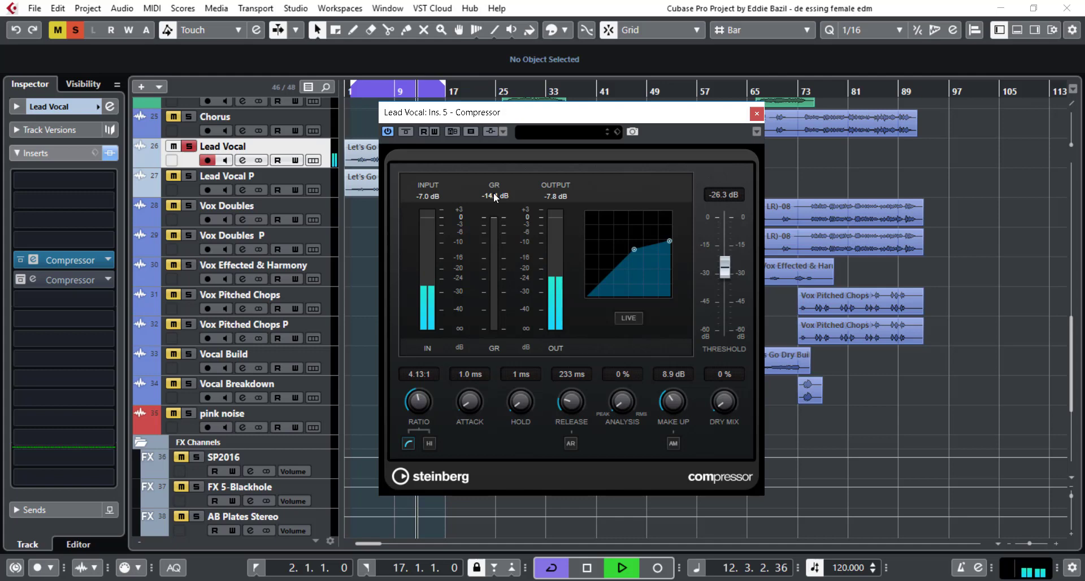
{"action": "key", "text": "space"}
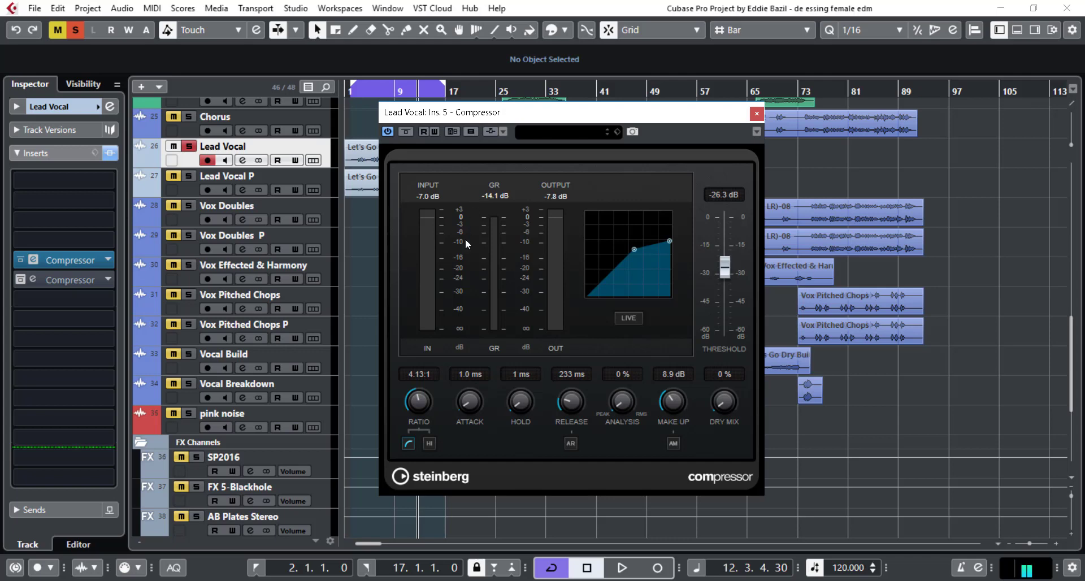
{"action": "left_click", "coordinate": [33, 259]}
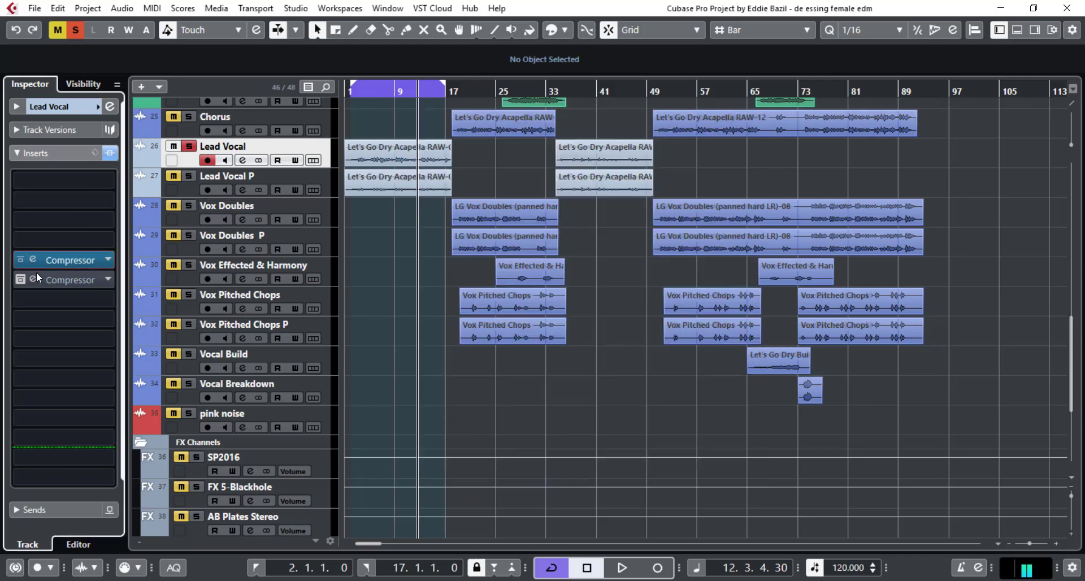
Activate the second Compressor on Ins. 6 (-10.1 dB threshold, 8.00:1 ratio), start playback, and close its editor
{"action": "left_click", "coordinate": [73, 275]}
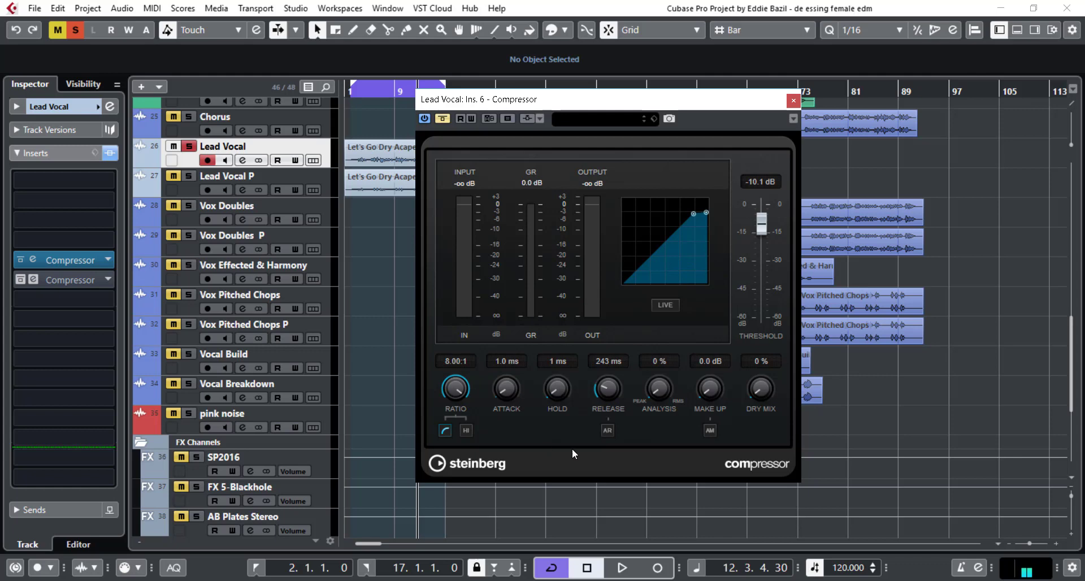
{"action": "left_click", "coordinate": [445, 118]}
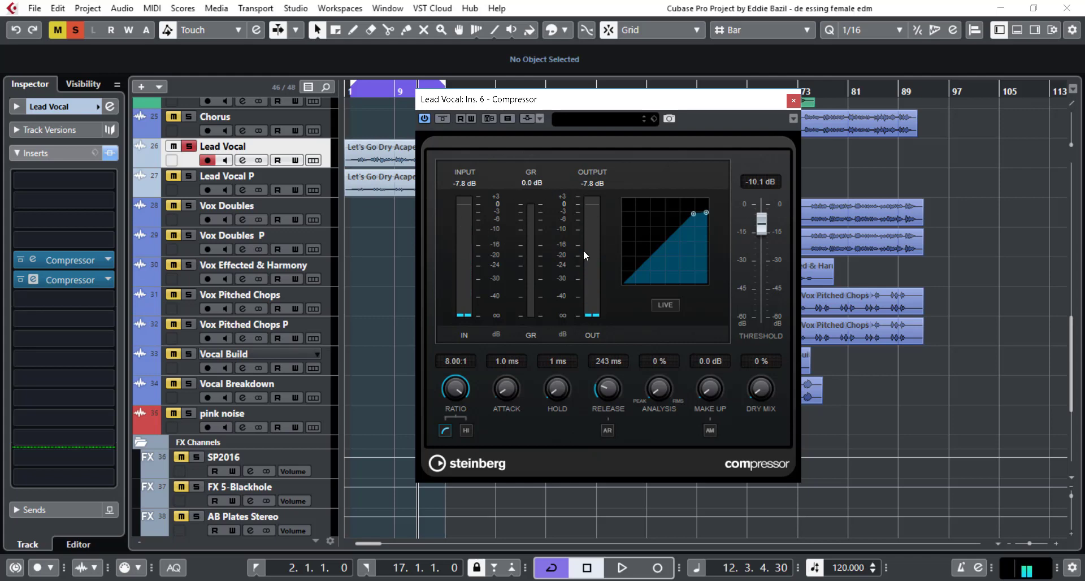
{"action": "key", "text": "space"}
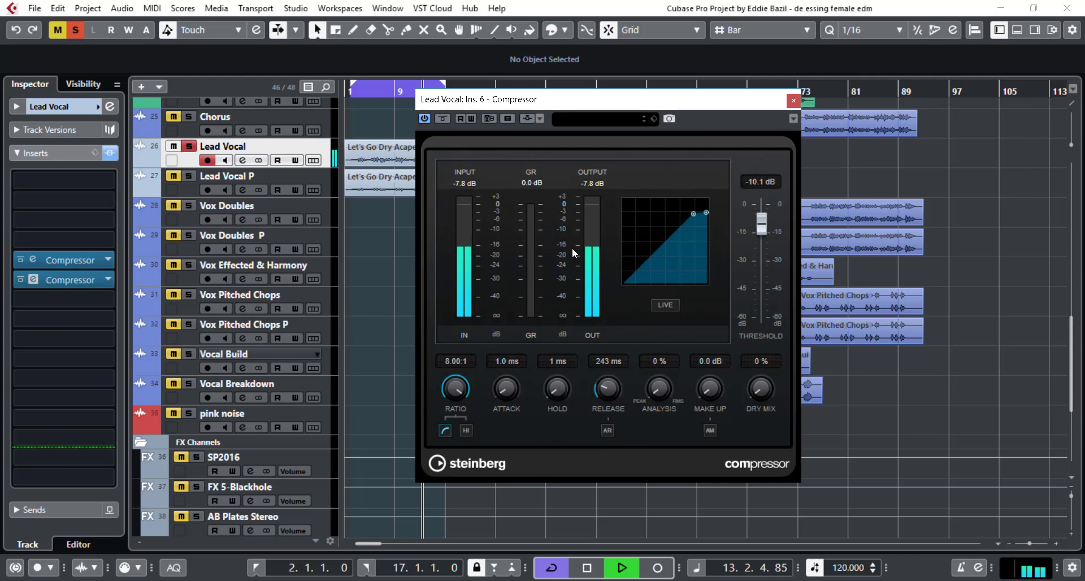
{"action": "left_click", "coordinate": [793, 101]}
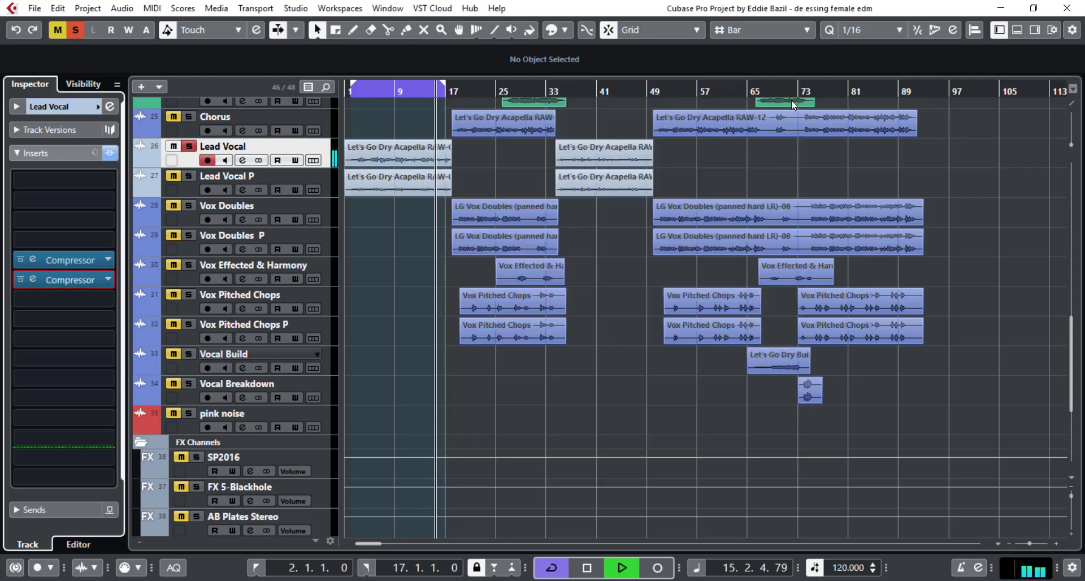
Restart playback from the left locator
{"action": "key", "text": "space"}
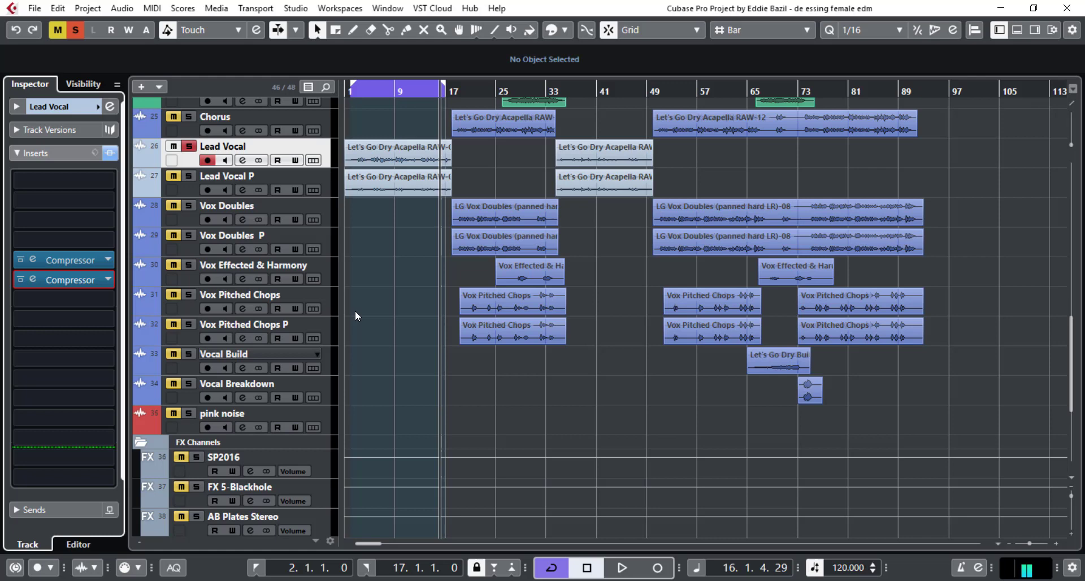
{"action": "key", "text": "KP_1"}
{"action": "key", "text": "space"}
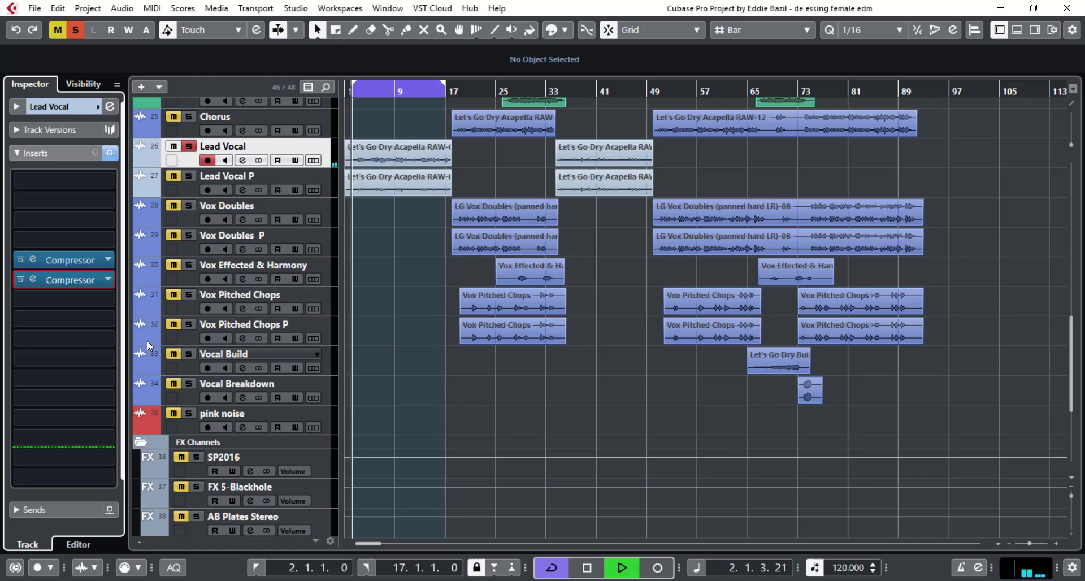
Toggle the Lead Vocal Inserts bypass twice to compare, leave both compressors active, stop playback, and open MixConsole
{"action": "left_click", "coordinate": [110, 154]}
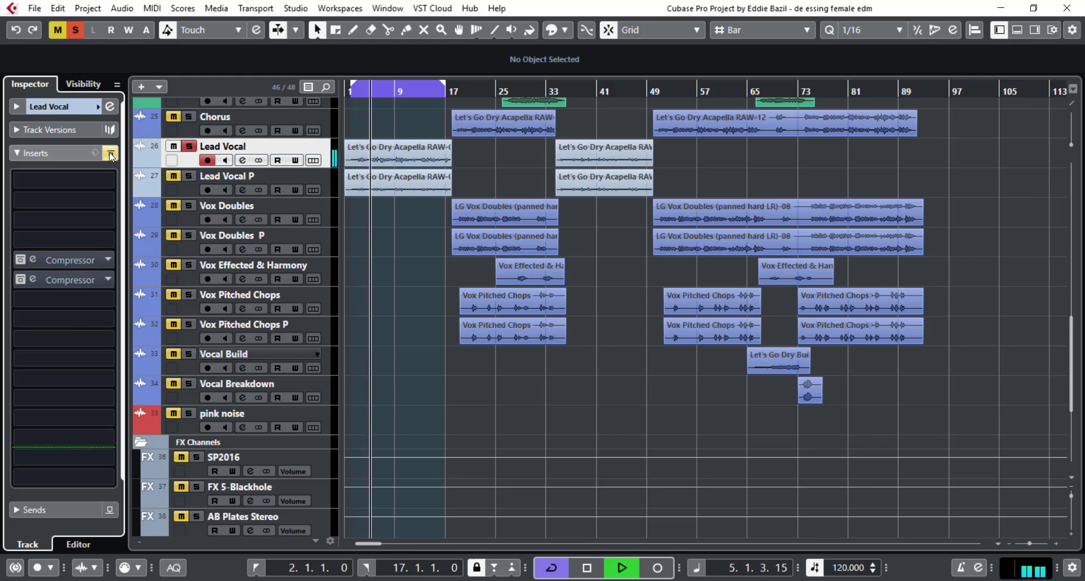
{"action": "left_click", "coordinate": [110, 155]}
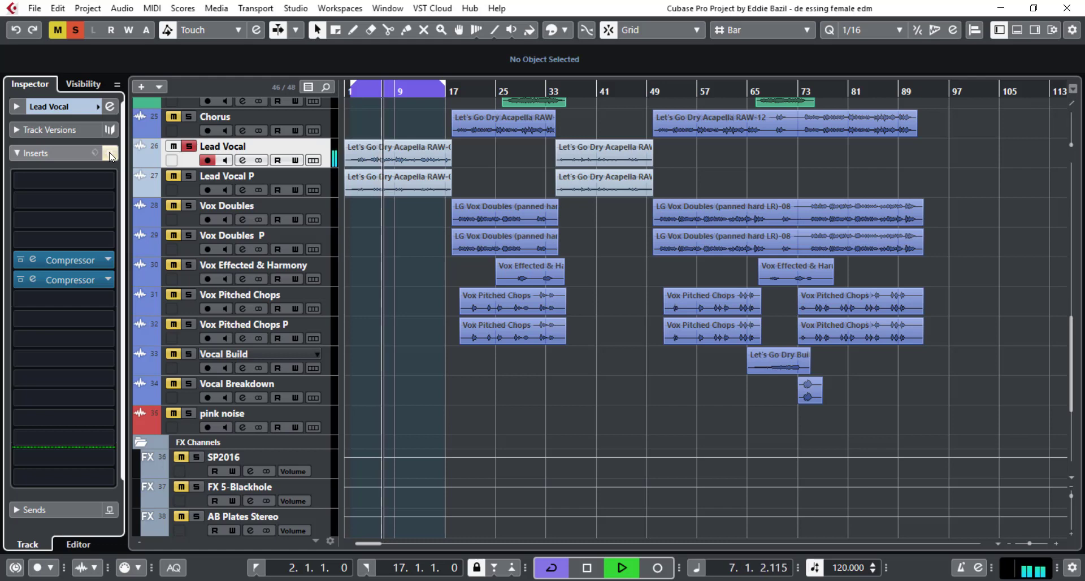
{"action": "left_click", "coordinate": [111, 155]}
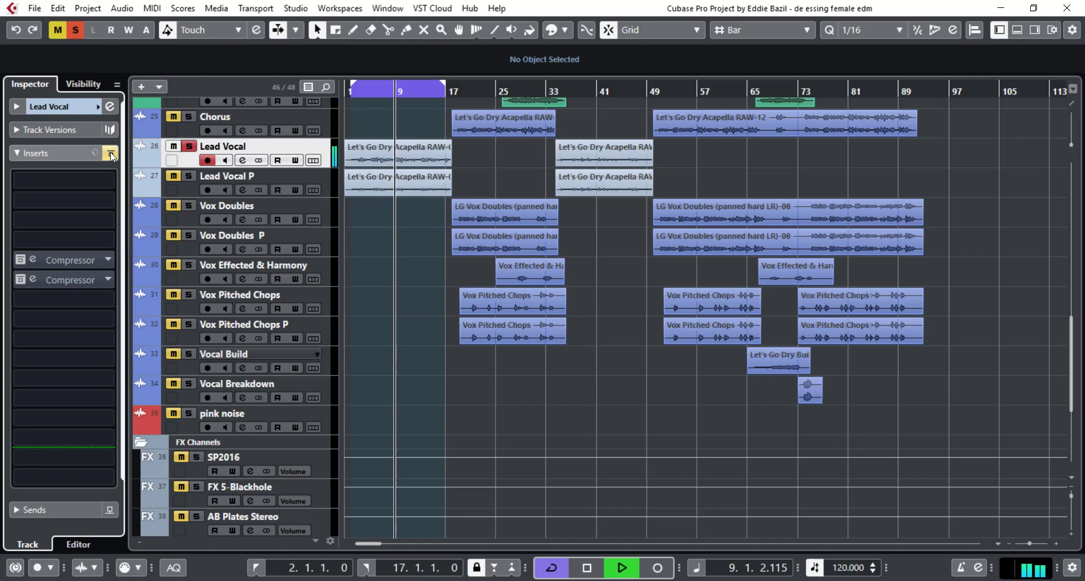
{"action": "left_click", "coordinate": [111, 155]}
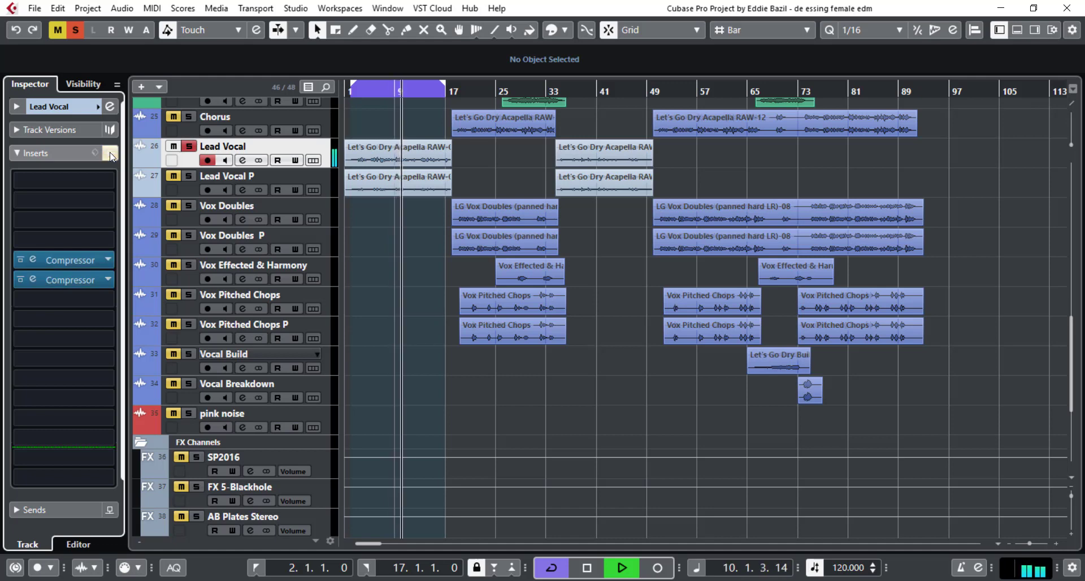
{"action": "key", "text": "space"}
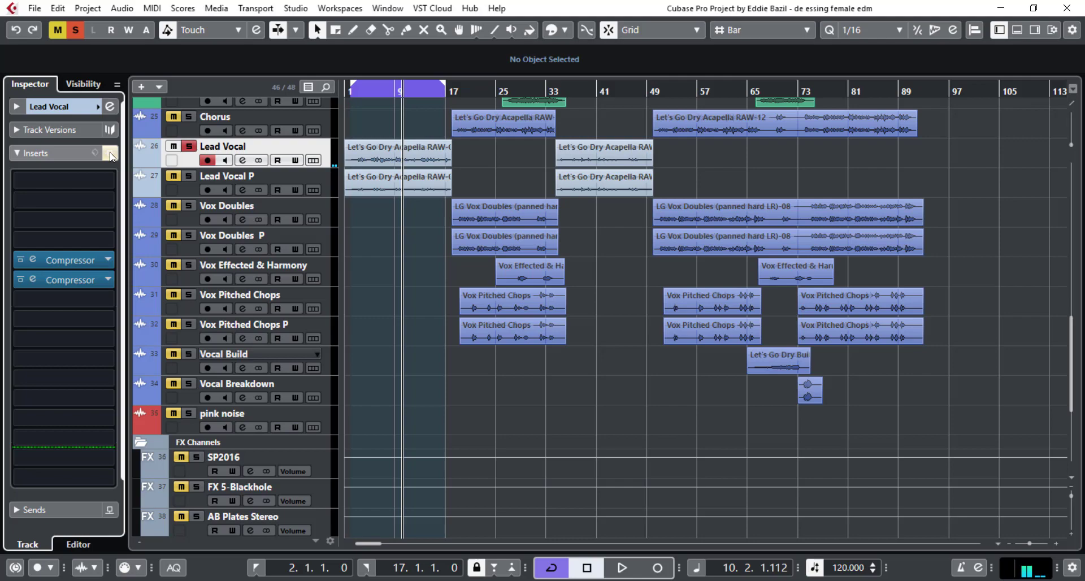
{"action": "key", "text": "F3"}
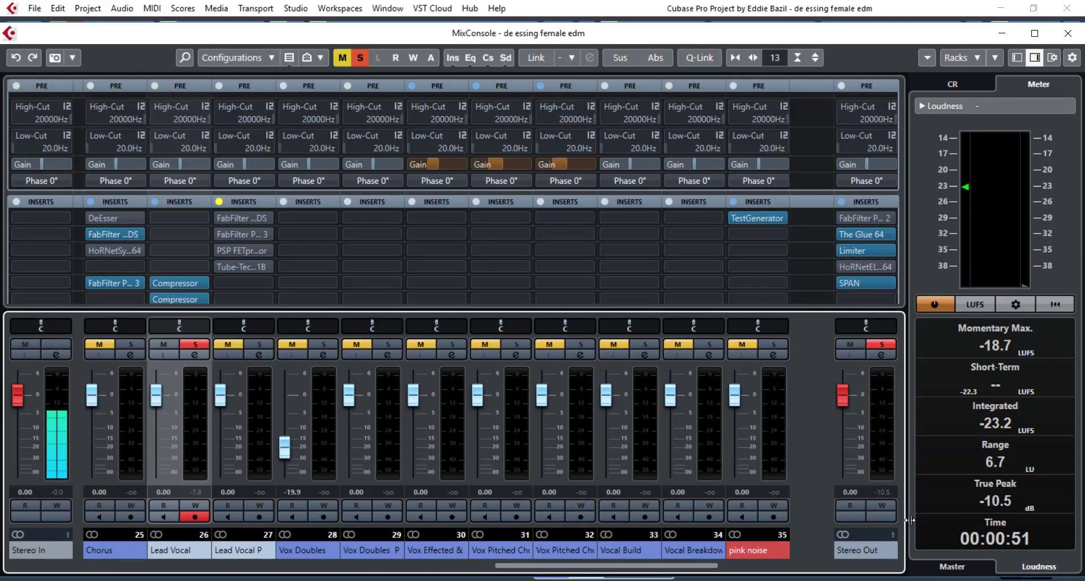
During playback, reset Stereo Out peaks and compare loudness with Lead Vocal compressors bypassed, then re-enabled
{"action": "key", "text": "space"}
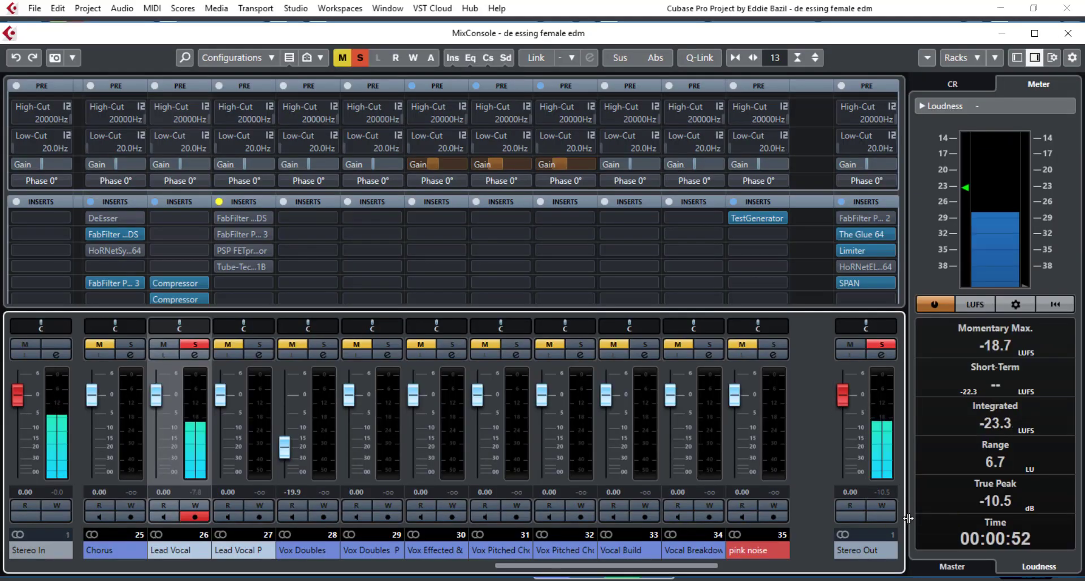
{"action": "left_click", "coordinate": [883, 490]}
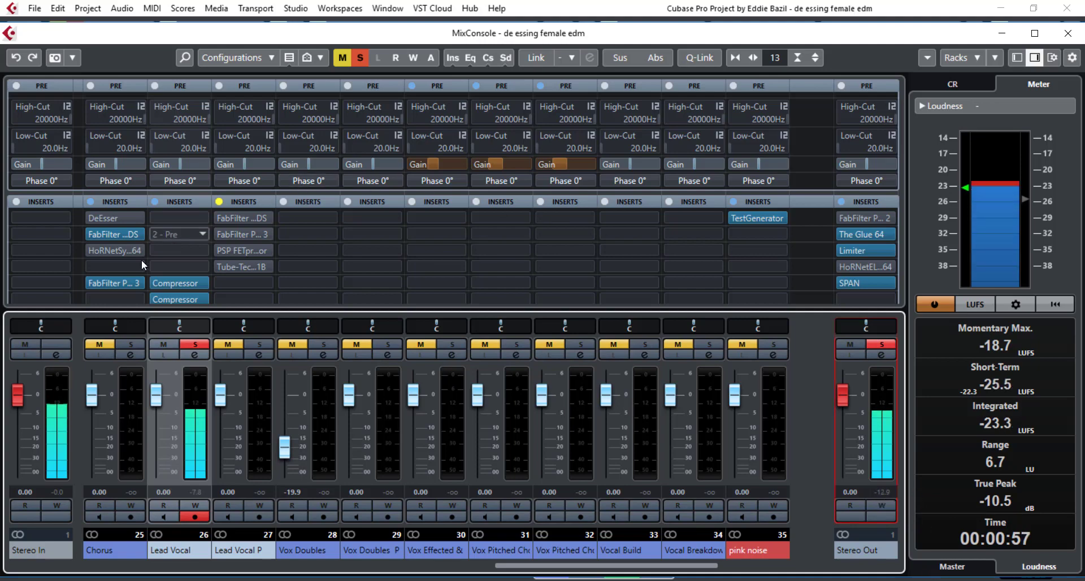
{"action": "left_click", "coordinate": [155, 205]}
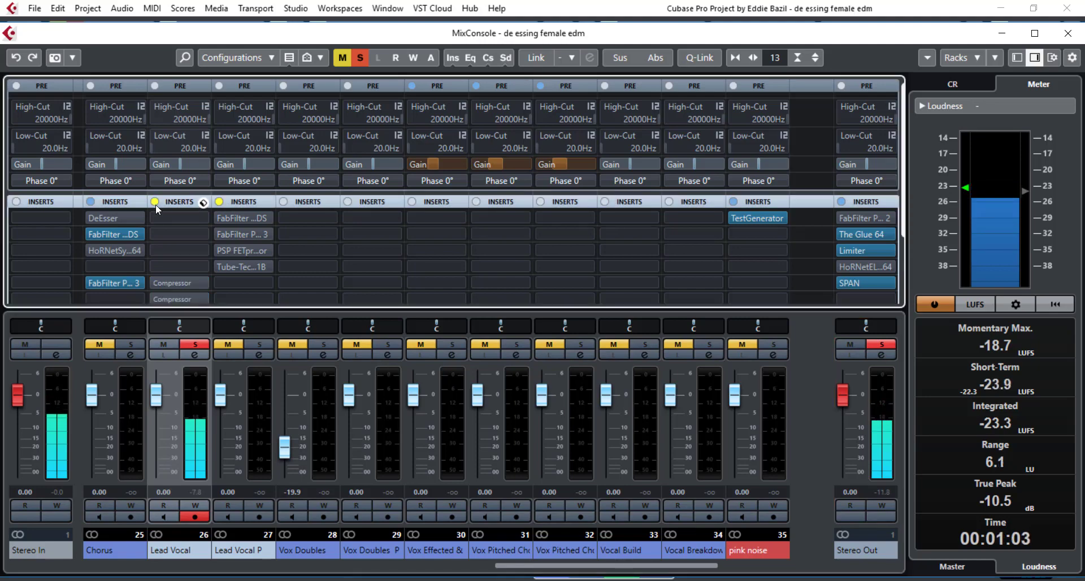
{"action": "left_click", "coordinate": [876, 491]}
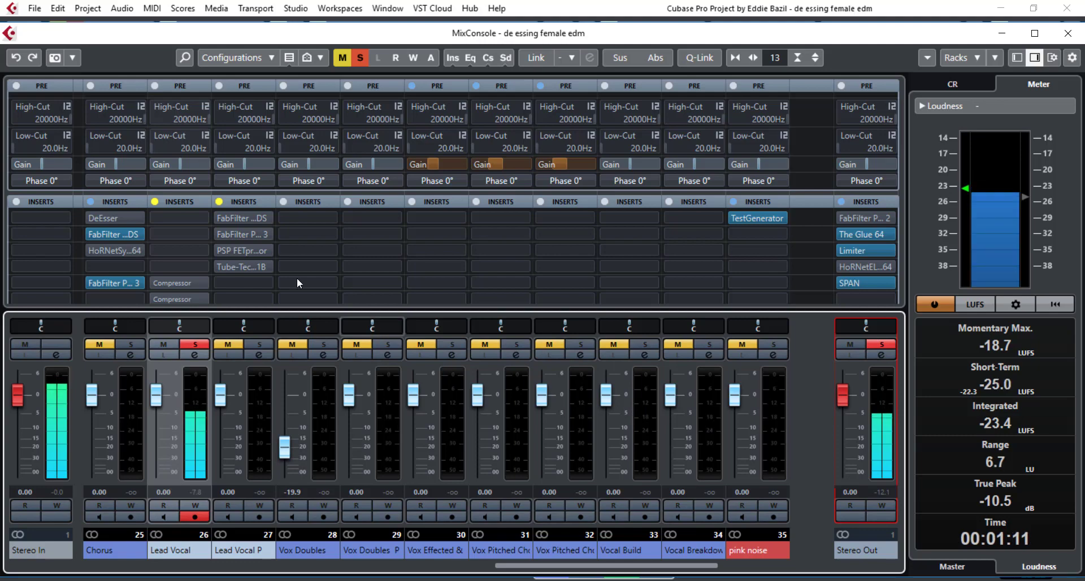
{"action": "left_click", "coordinate": [155, 202]}
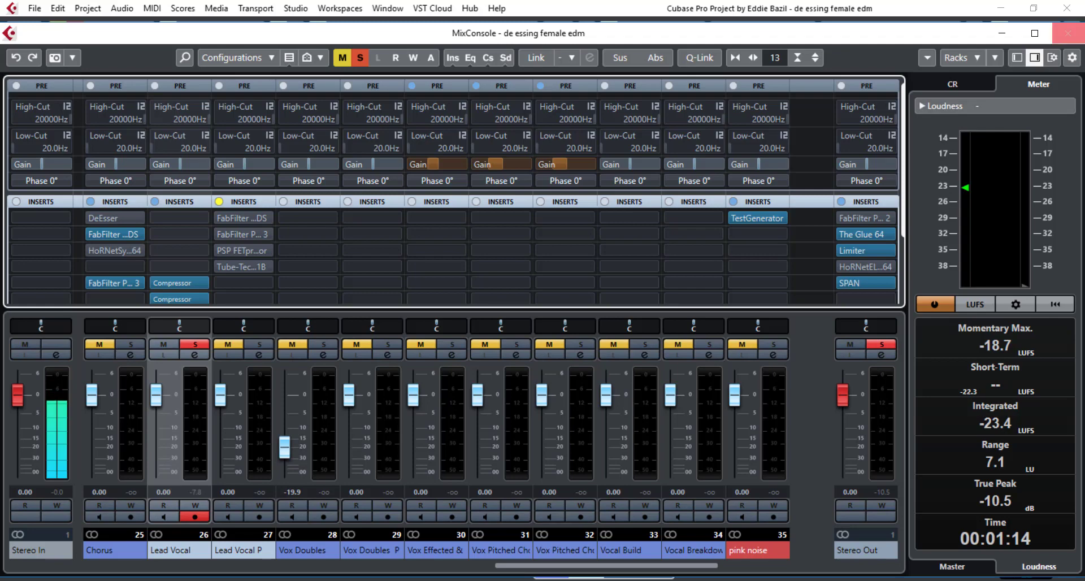
Close MixConsole and load GClip into the Lead Vocal's next empty insert slot by searching 'gclip'
{"action": "left_click", "coordinate": [1067, 34]}
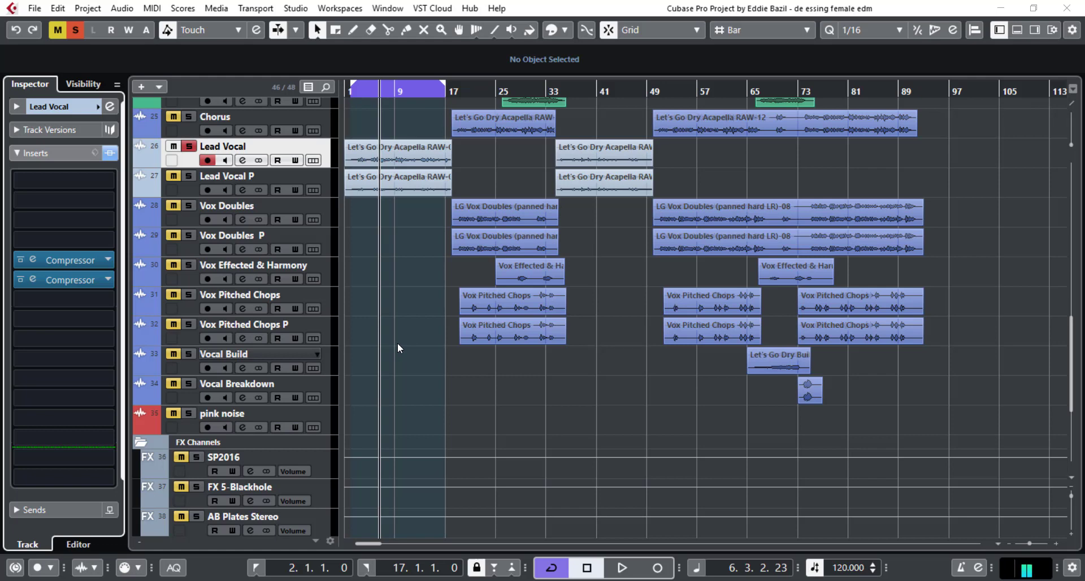
{"action": "left_click", "coordinate": [108, 300]}
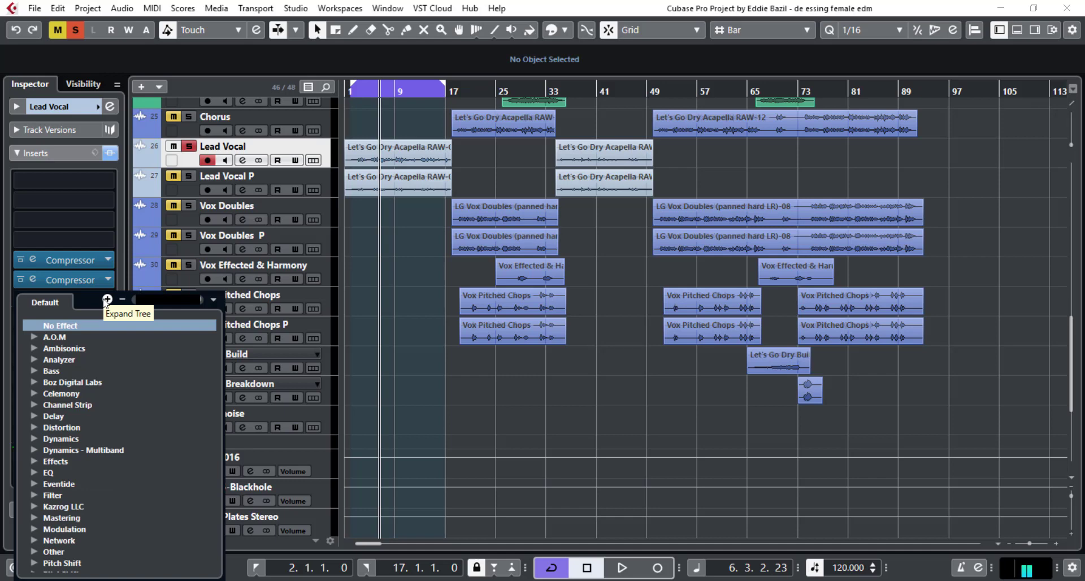
{"action": "left_click", "coordinate": [106, 299]}
{"action": "type", "text": "gc"}
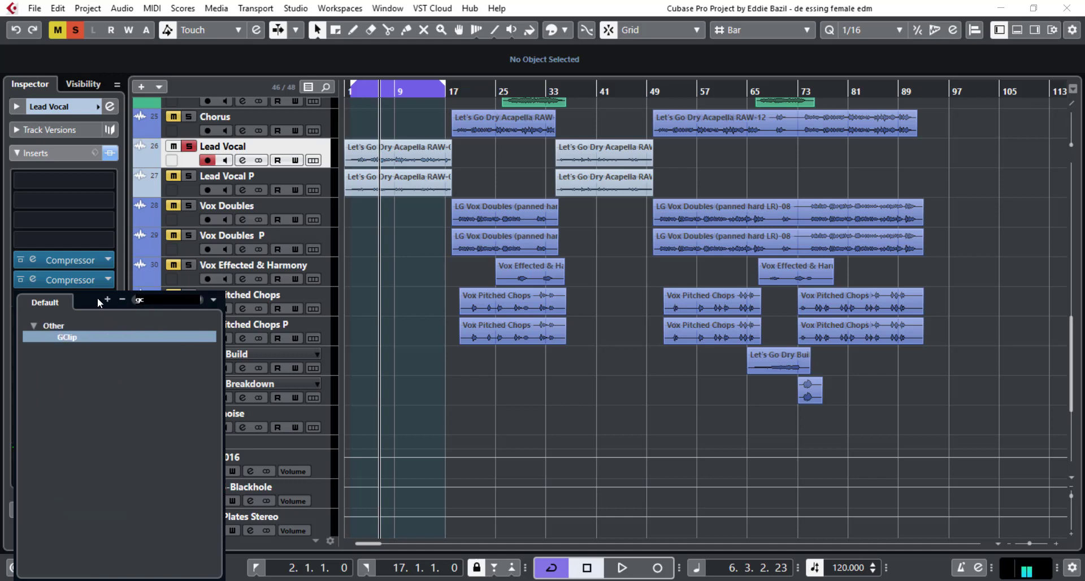
{"action": "type", "text": "lip"}
{"action": "key", "text": "Return"}
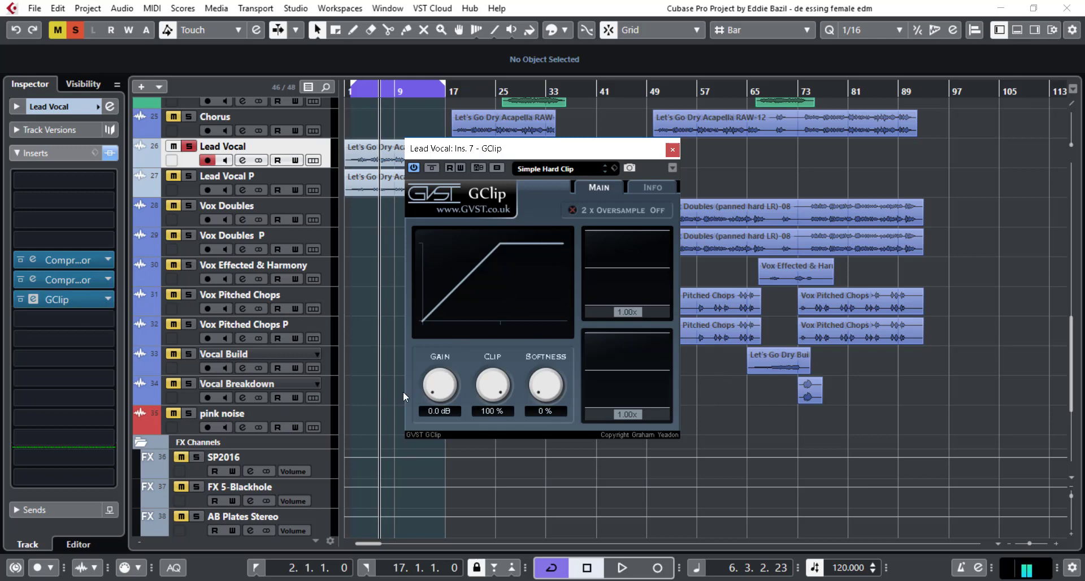
{"action": "key", "text": "space"}
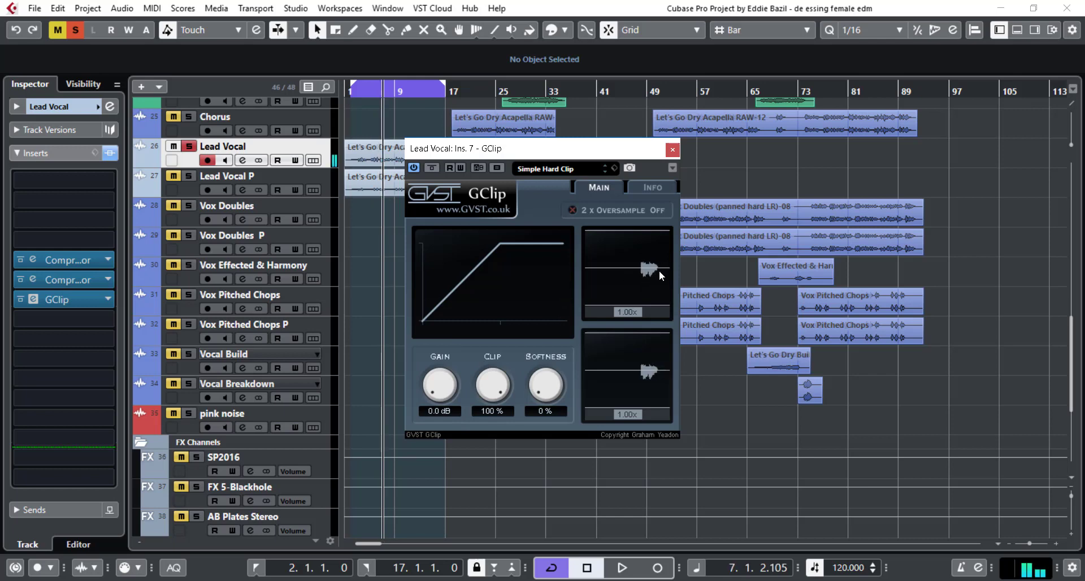
{"action": "key", "text": "space"}
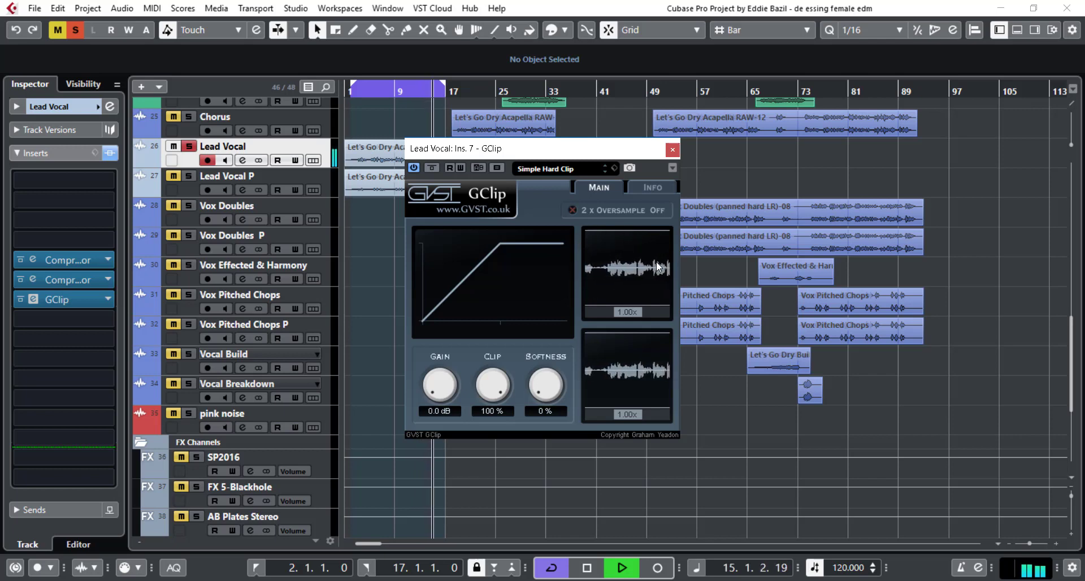
{"action": "key", "text": "space"}
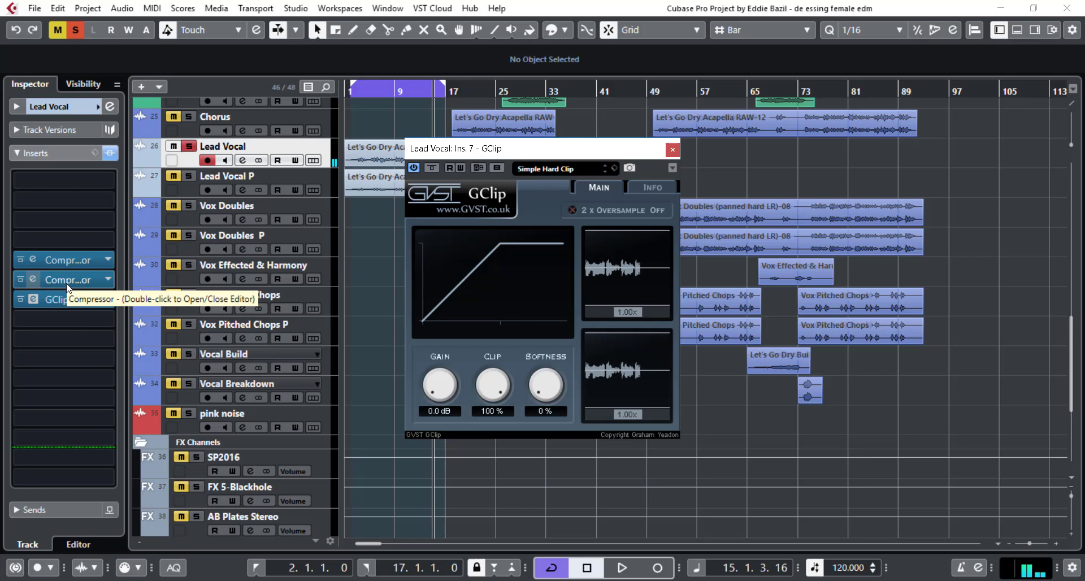